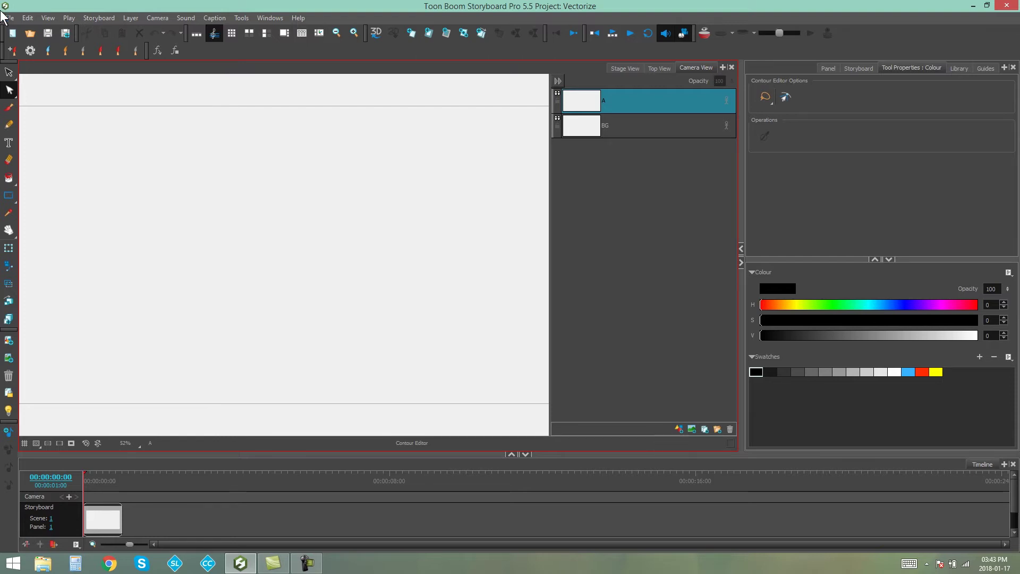
Check the Display Vectorize Options Dialog setting in the Import/Export preferences and accept the preferences
{"action": "left_click", "coordinate": [23, 20]}
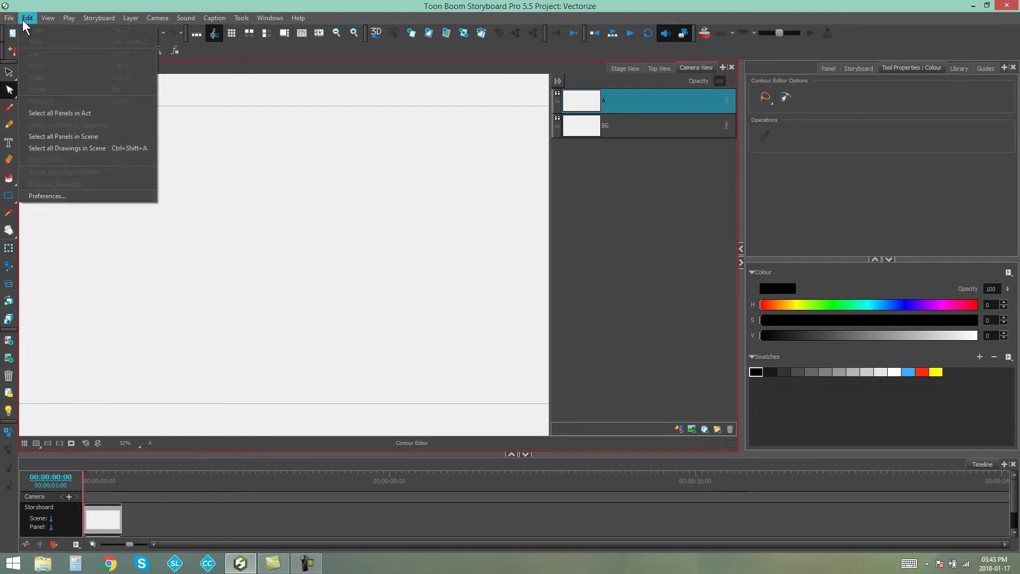
{"action": "left_click", "coordinate": [60, 195]}
{"action": "left_click_drag", "start_coordinate": [531, 94], "coordinate": [483, 68]}
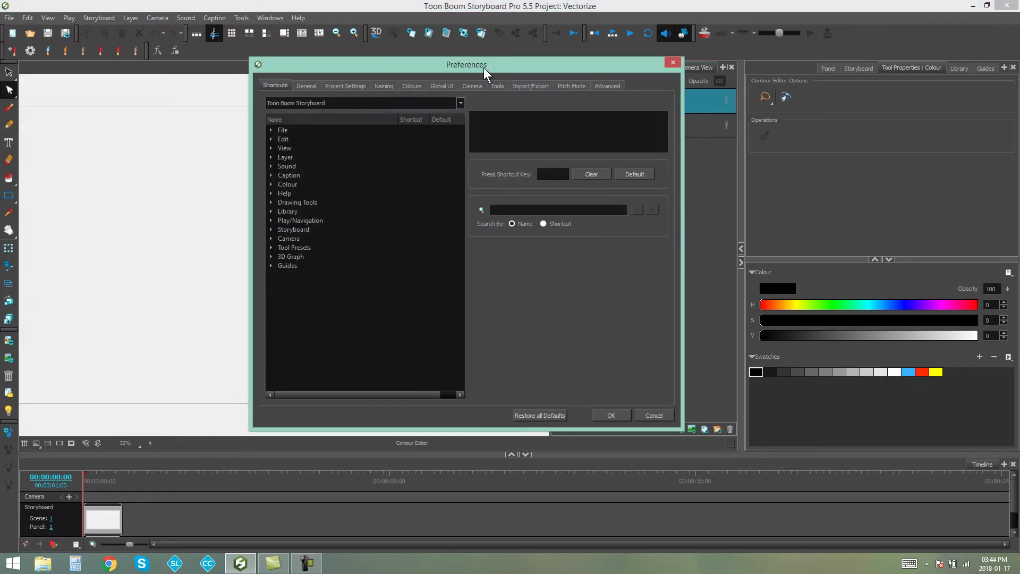
{"action": "left_click", "coordinate": [529, 85]}
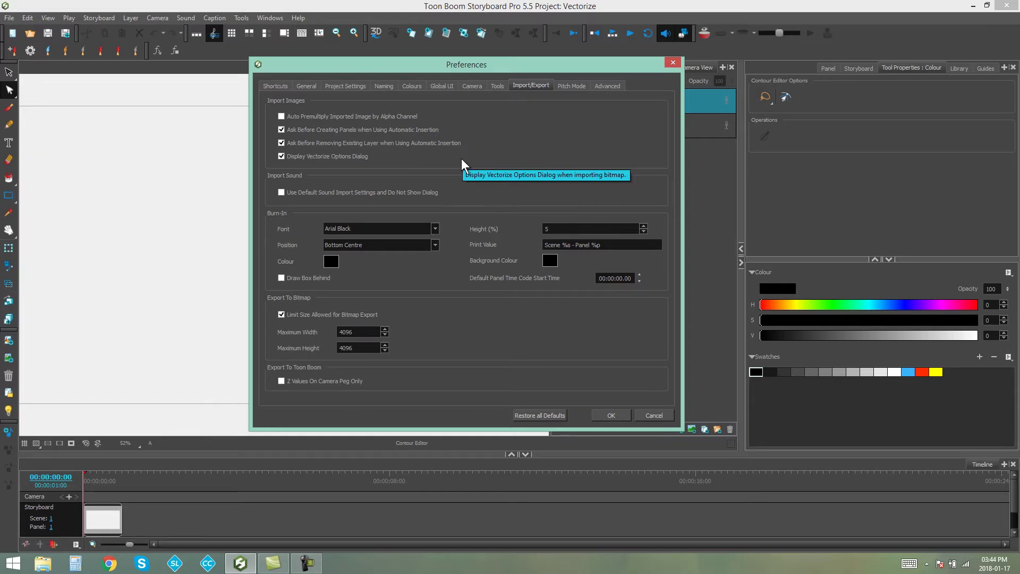
{"action": "left_click", "coordinate": [616, 415]}
Choose the images SBP Rocket Rodeo-1-004-1.jpg through 1-004-4.jpg for import as scenes
{"action": "left_click", "coordinate": [9, 17]}
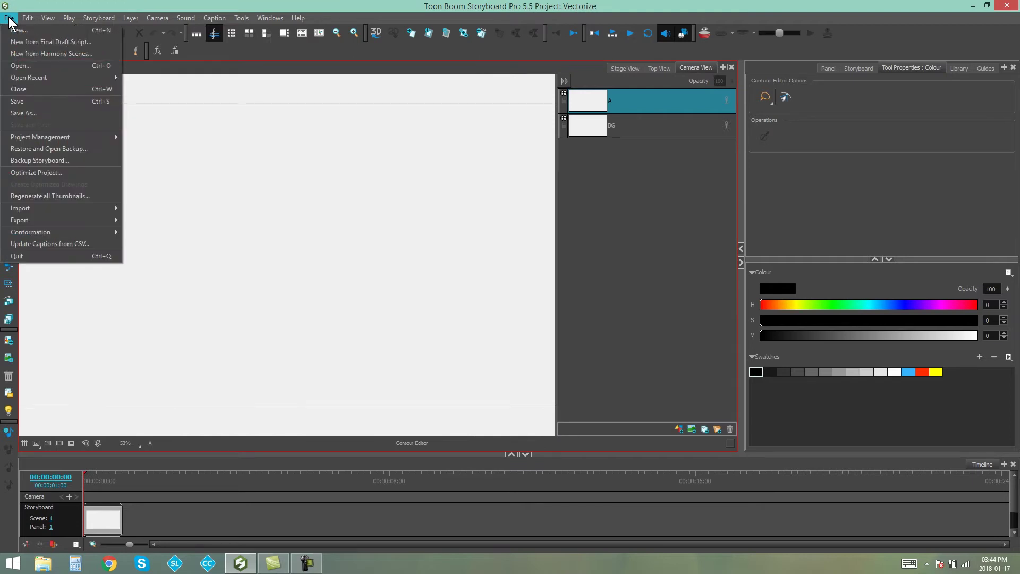
{"action": "mouse_move", "coordinate": [49, 216]}
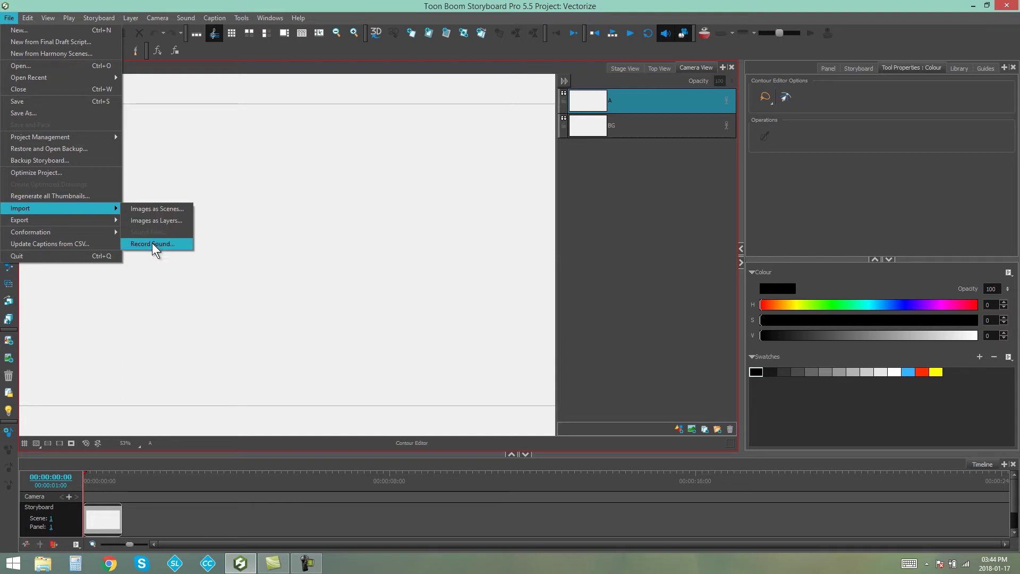
{"action": "left_click", "coordinate": [158, 209]}
{"action": "left_click_drag", "start_coordinate": [525, 105], "coordinate": [512, 84]}
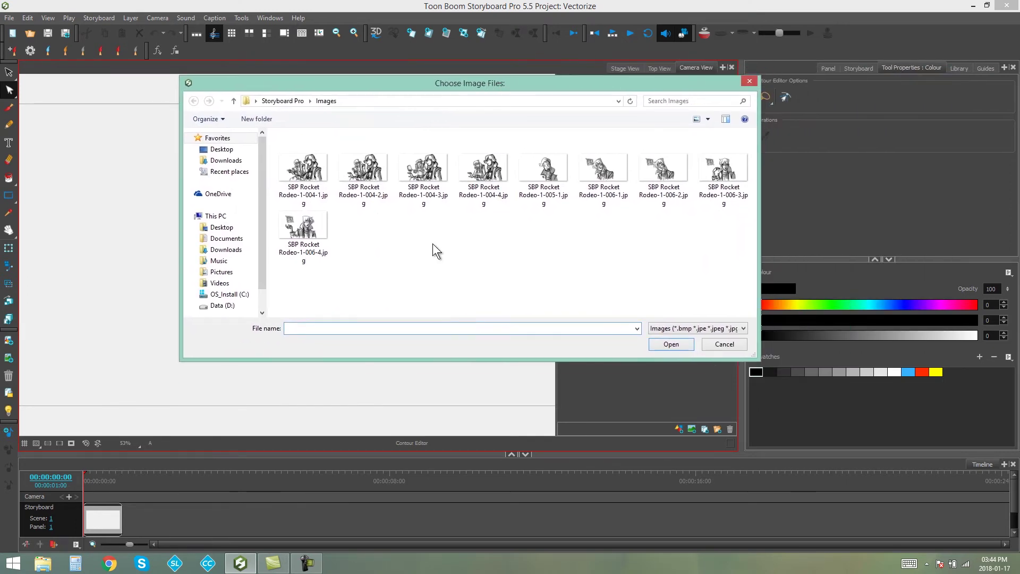
{"action": "left_click", "coordinate": [312, 186]}
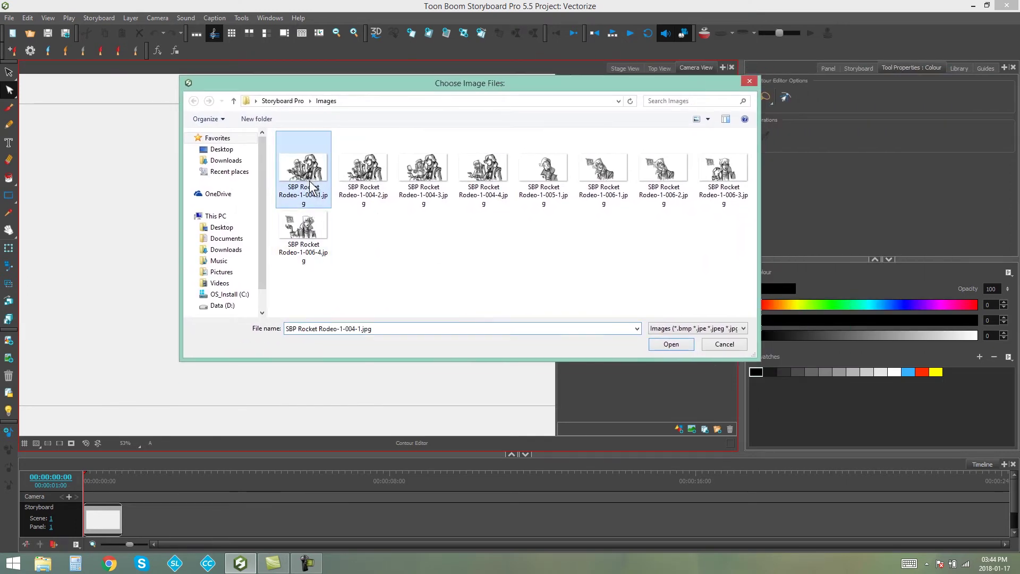
{"action": "left_click", "coordinate": [482, 190], "text": "shift"}
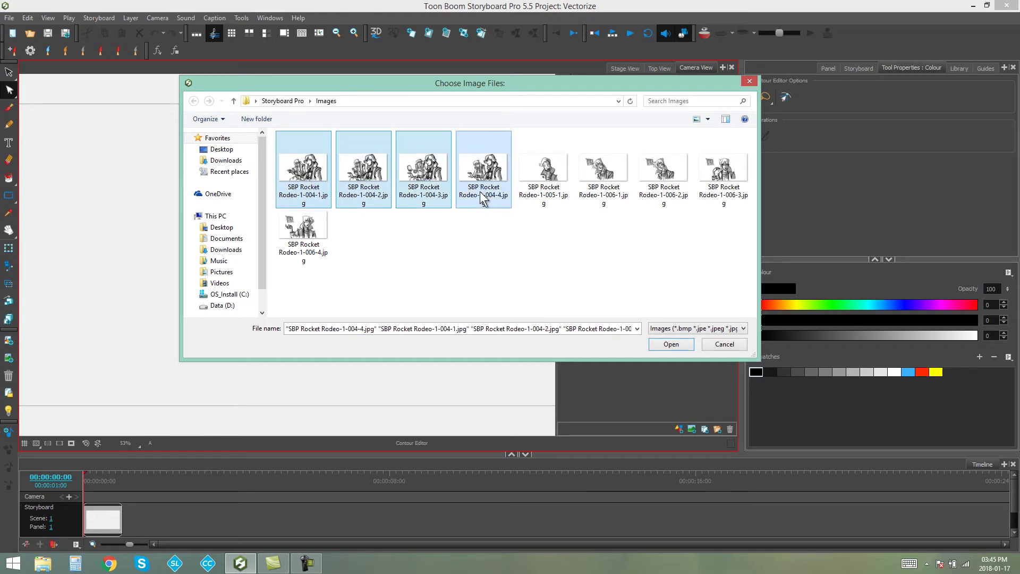
{"action": "left_click", "coordinate": [671, 344]}
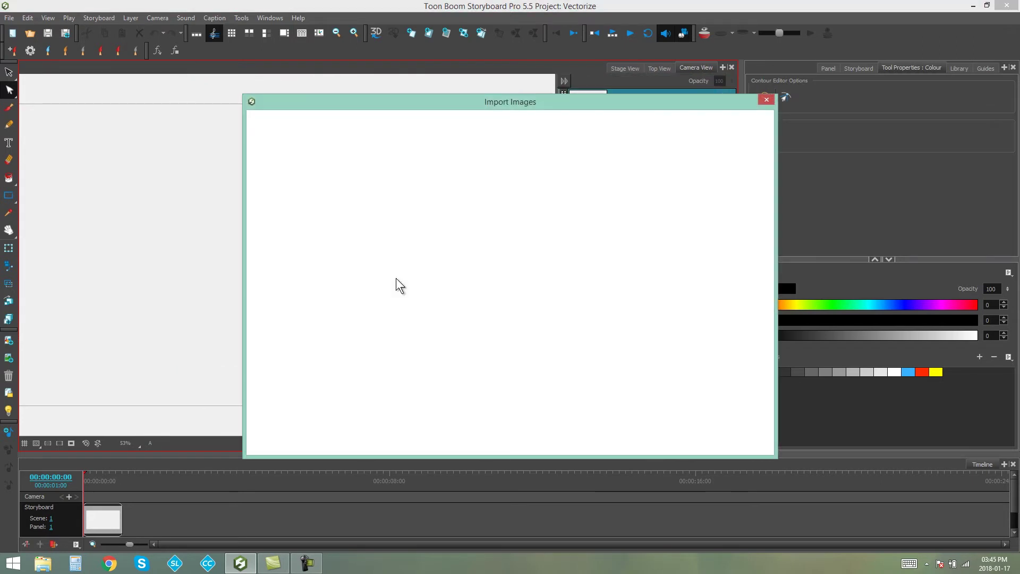
Bring the character's face into the import preview and try Black and White to Vector Layer with threshold 45% and smooth 19
{"action": "left_click_drag", "start_coordinate": [558, 106], "coordinate": [523, 78]}
{"action": "left_click_drag", "start_coordinate": [269, 374], "coordinate": [341, 379]}
{"action": "left_click_drag", "start_coordinate": [468, 235], "coordinate": [469, 268]}
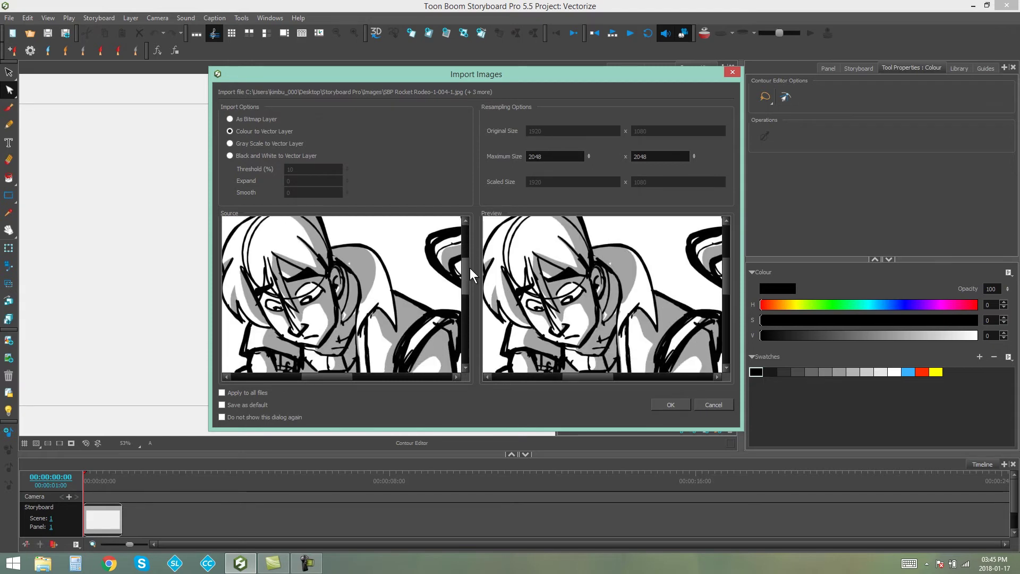
{"action": "left_click_drag", "start_coordinate": [345, 375], "coordinate": [340, 375]}
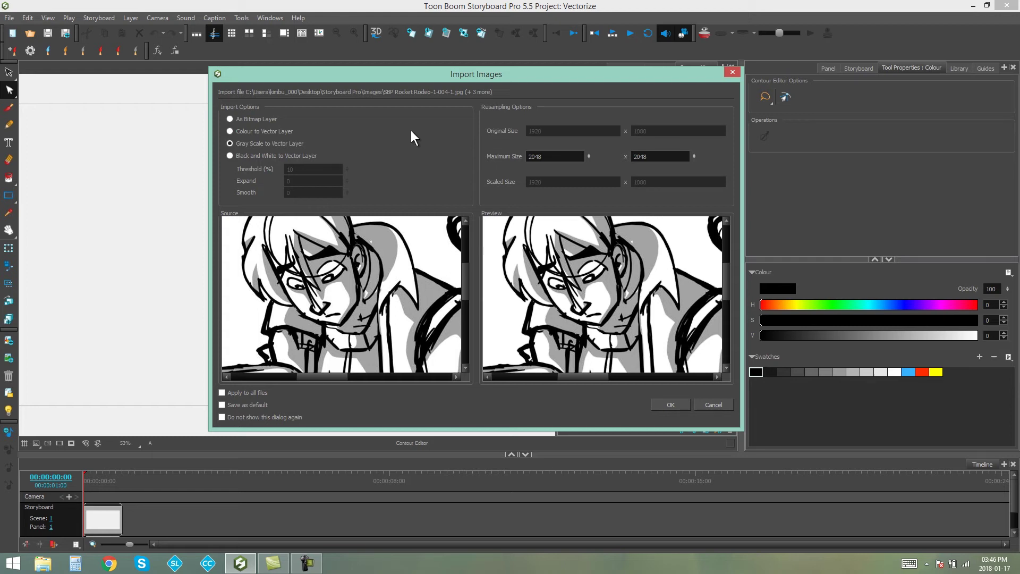
{"action": "left_click", "coordinate": [230, 155]}
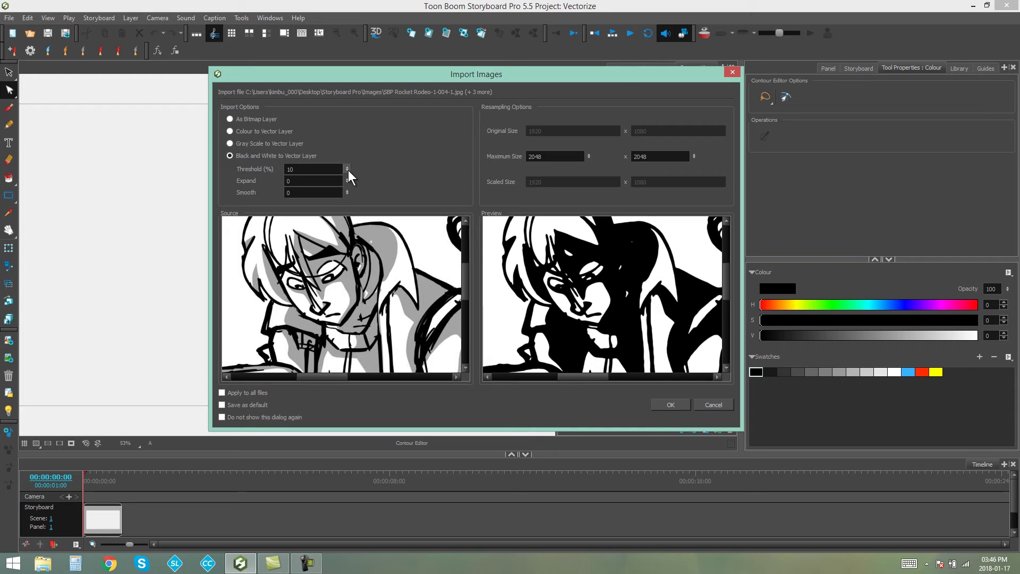
{"action": "left_click_drag", "start_coordinate": [349, 170], "coordinate": [347, 161]}
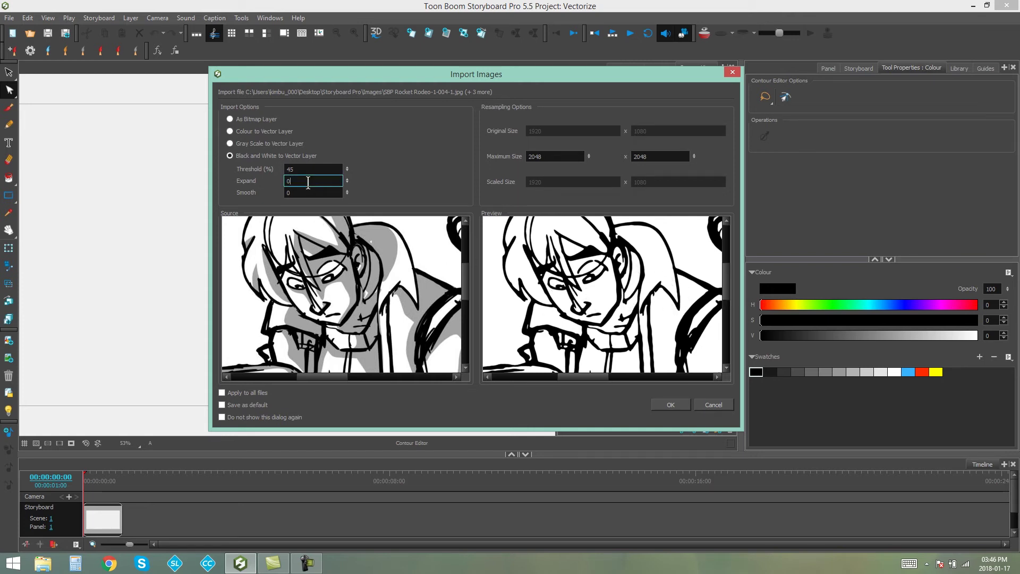
{"action": "left_click_drag", "start_coordinate": [348, 182], "coordinate": [344, 157]}
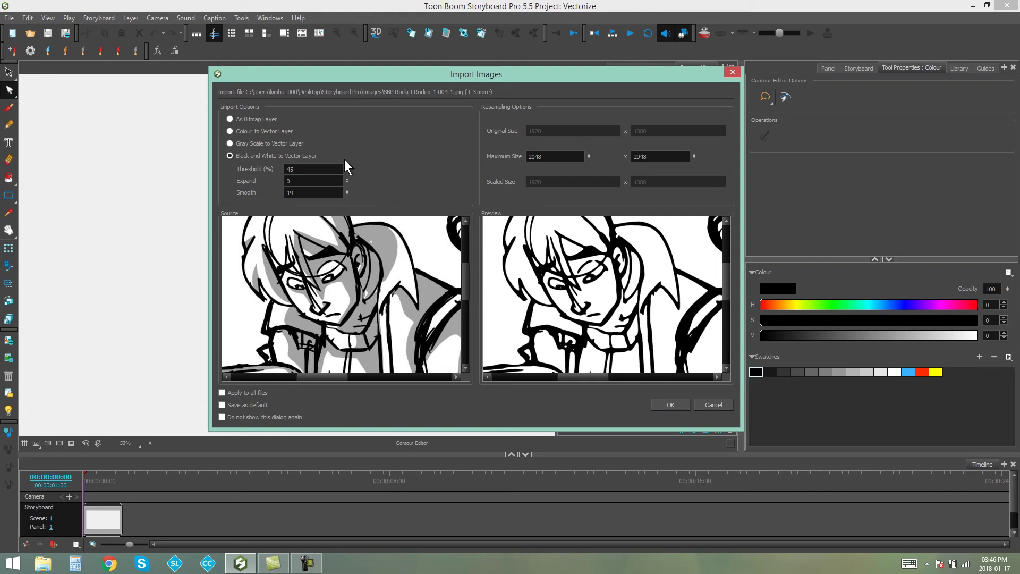
Import the chosen images using Gray Scale to Vector Layer, applied to all files
{"action": "left_click", "coordinate": [229, 144]}
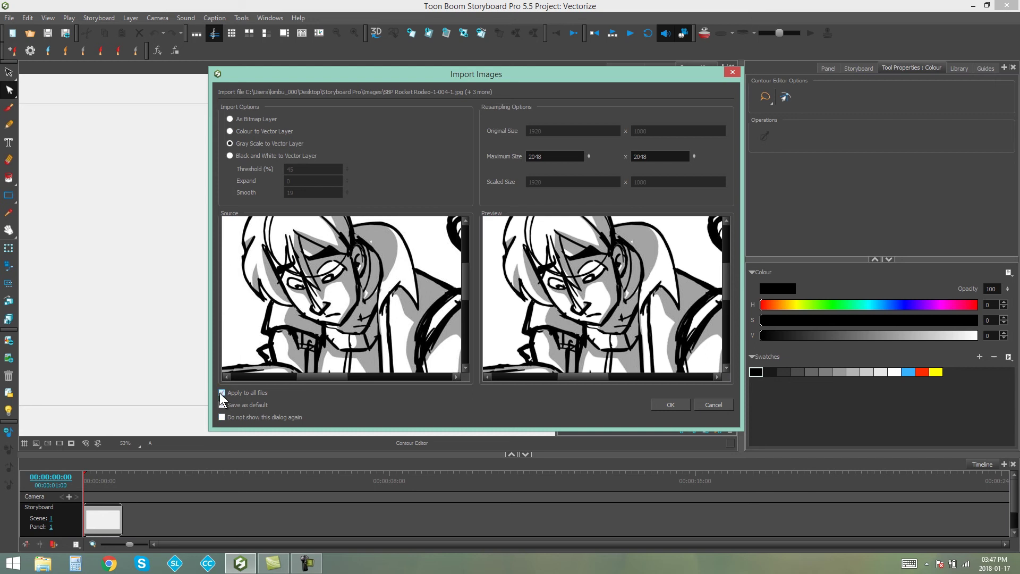
{"action": "left_click", "coordinate": [670, 405]}
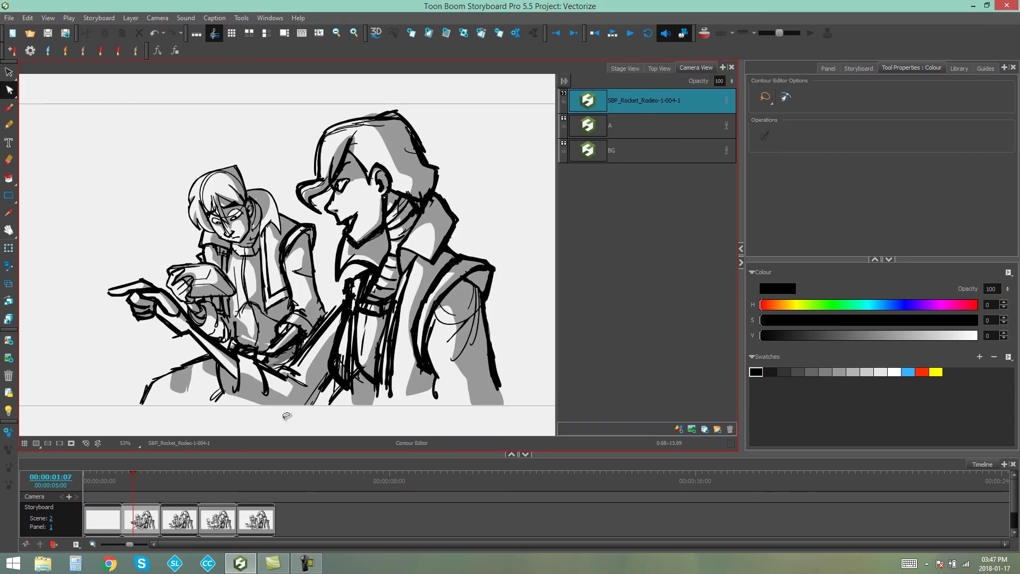
Scrub through the imported panels to the last one and select all artwork on its image layer to inspect the vector shapes
{"action": "left_click", "coordinate": [180, 482]}
{"action": "left_click_drag", "start_coordinate": [180, 482], "coordinate": [262, 491]}
{"action": "left_click", "coordinate": [665, 105]}
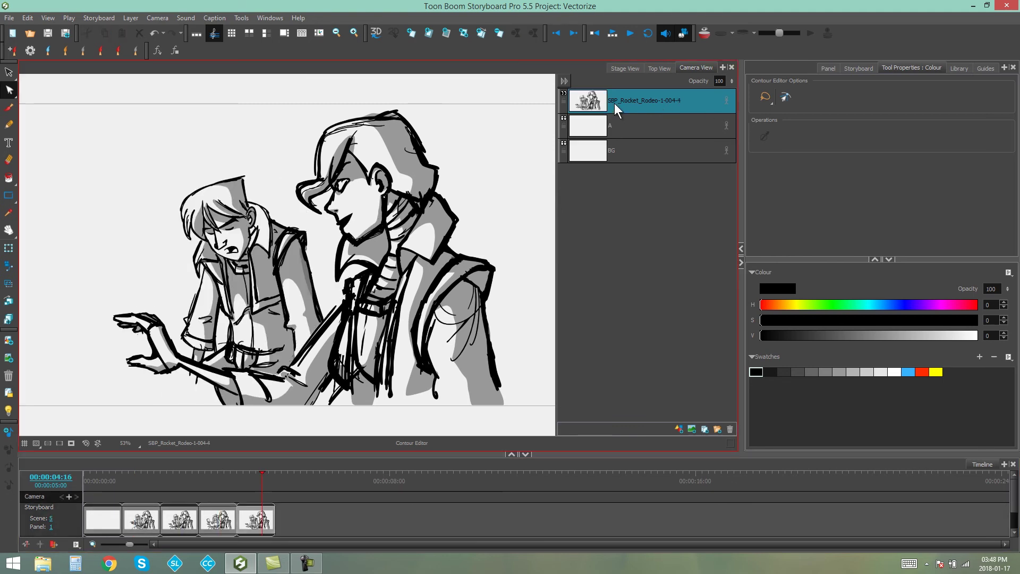
{"action": "key", "text": "alt+s"}
{"action": "key", "text": "ctrl+a"}
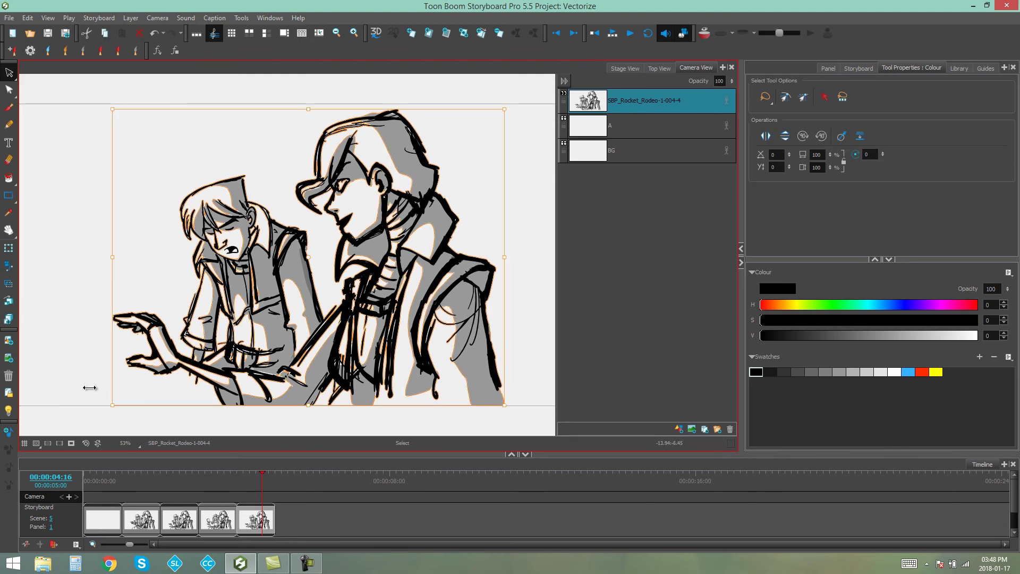
{"action": "left_click", "coordinate": [531, 186]}
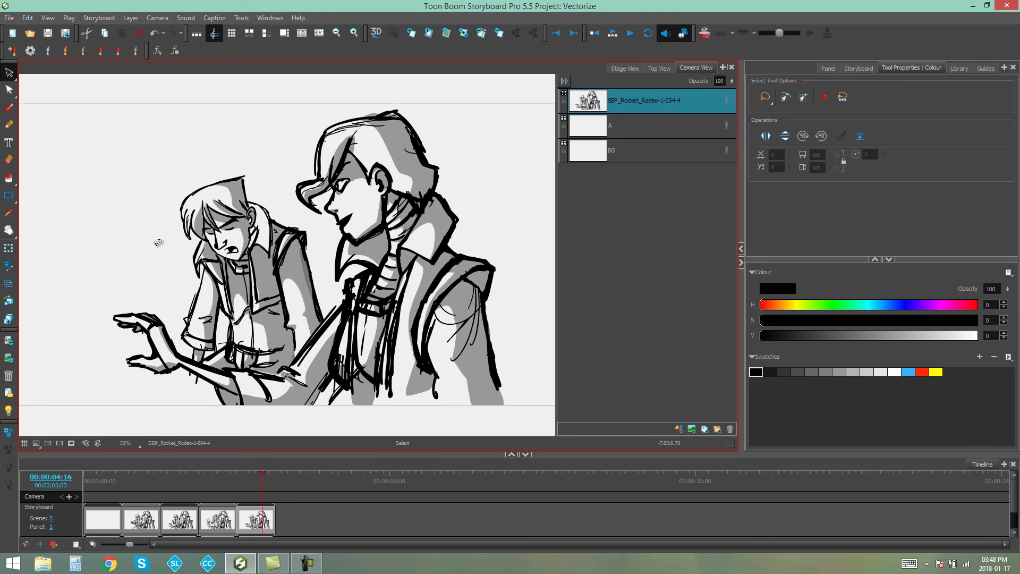
Import SBP Rocket Rodeo-1-005-1.jpg as a scene using Black and White to Vector Layer with threshold 71% and smooth 13
{"action": "left_click", "coordinate": [10, 18]}
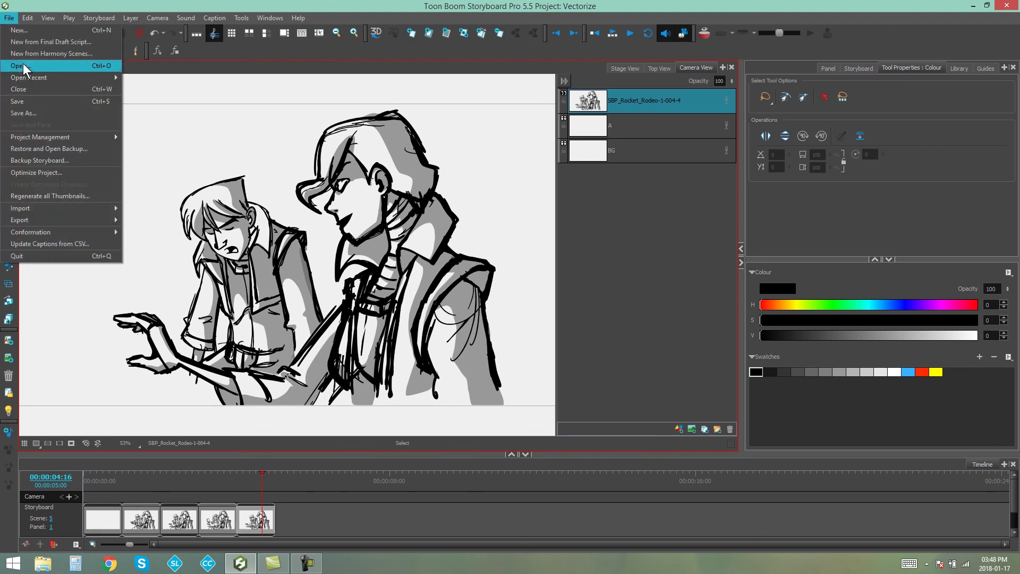
{"action": "left_click", "coordinate": [80, 188]}
{"action": "double_click", "coordinate": [560, 160]}
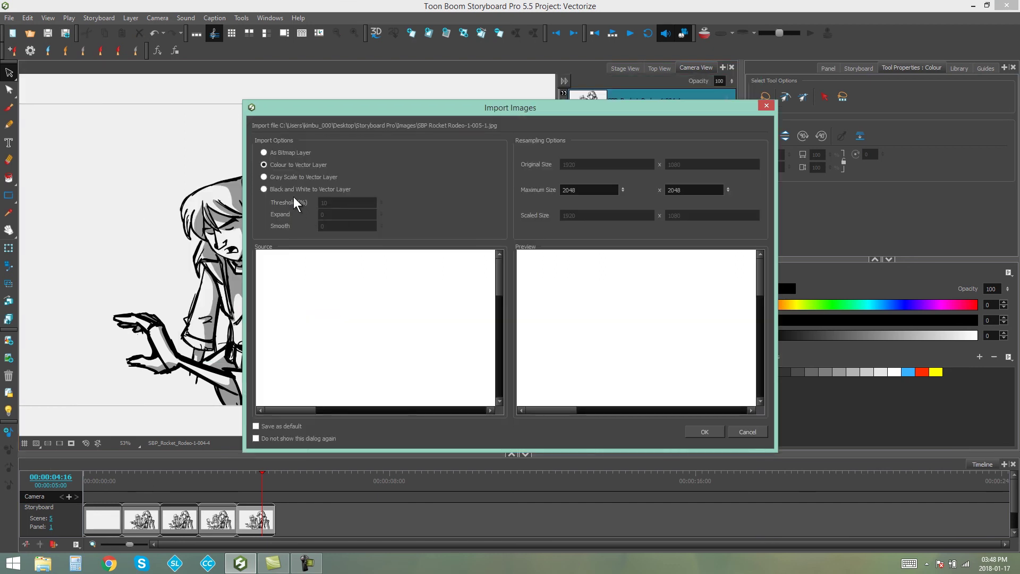
{"action": "left_click", "coordinate": [264, 189]}
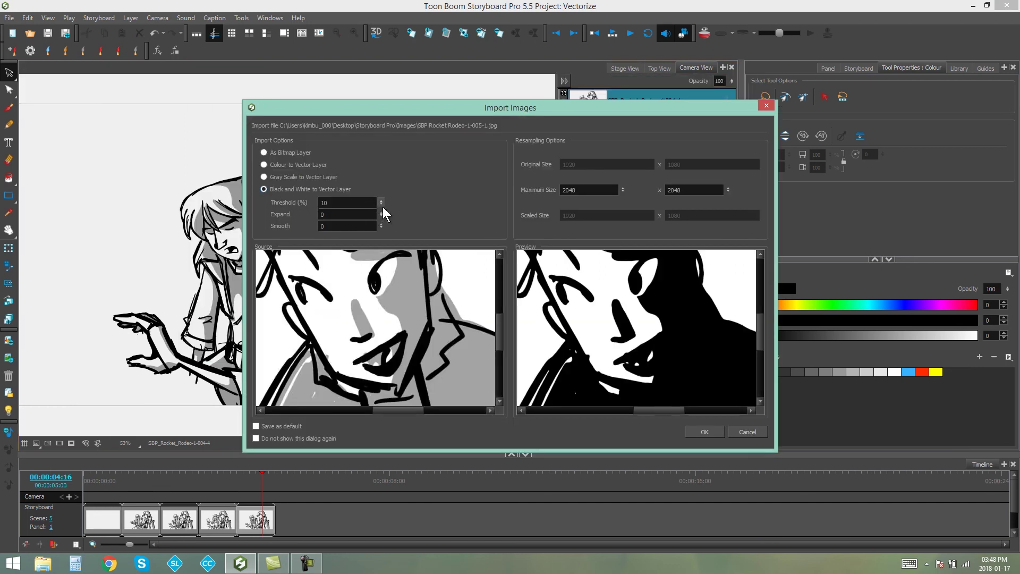
{"action": "left_click_drag", "start_coordinate": [382, 191], "coordinate": [381, 135]}
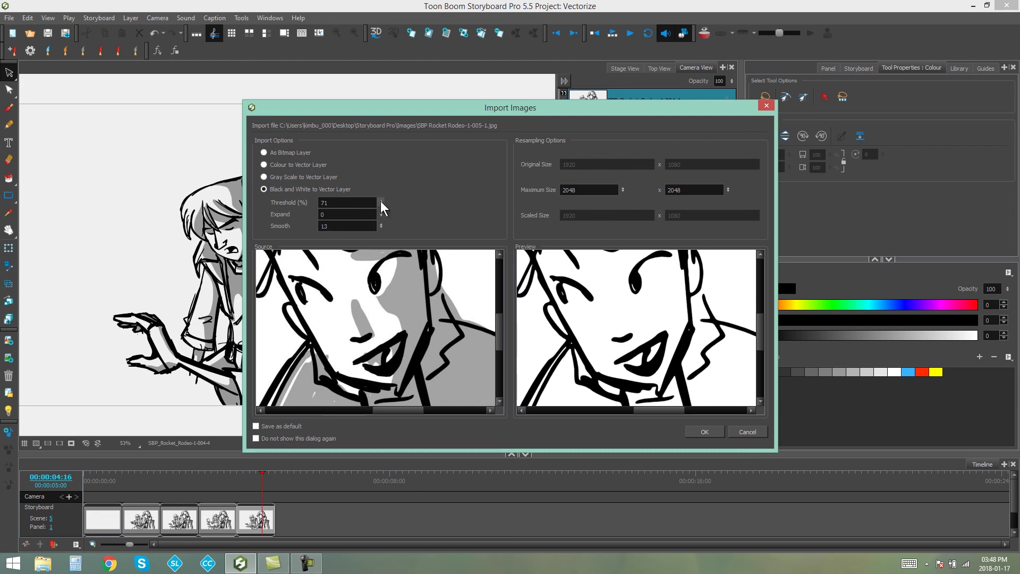
{"action": "left_click", "coordinate": [689, 434]}
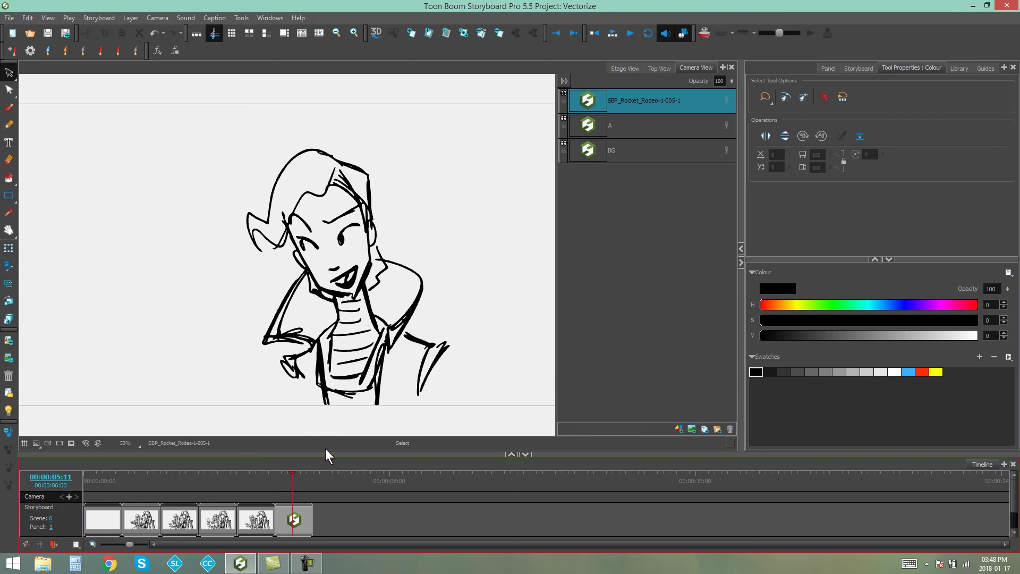
Inspect the vectorized line art of the 005-1 drawing up close by selecting its strokes
{"action": "scroll", "coordinate": [405, 164], "scroll_direction": "up", "scroll_amount": 3}
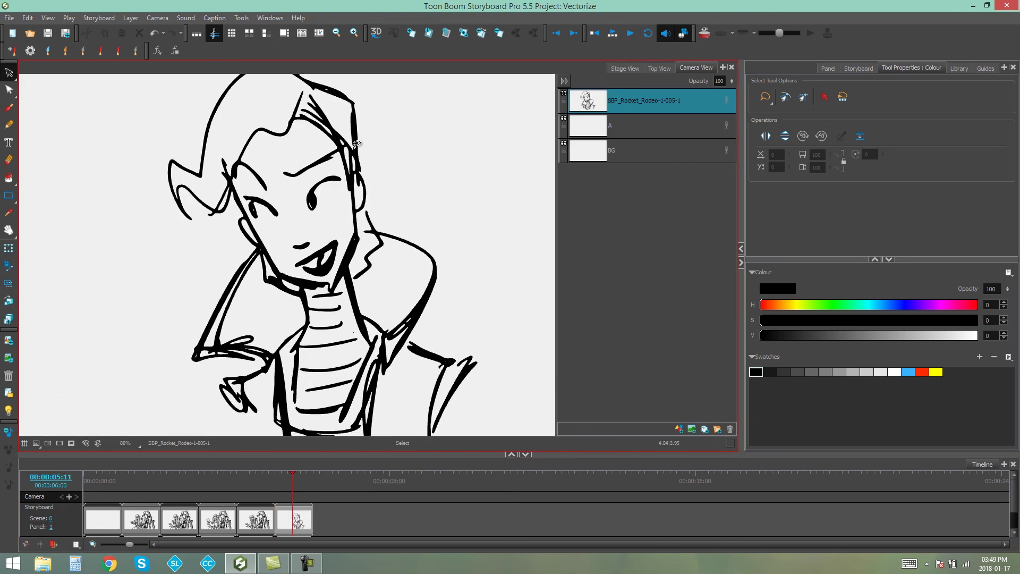
{"action": "key", "text": "shift+z"}
{"action": "key", "text": "alt+q"}
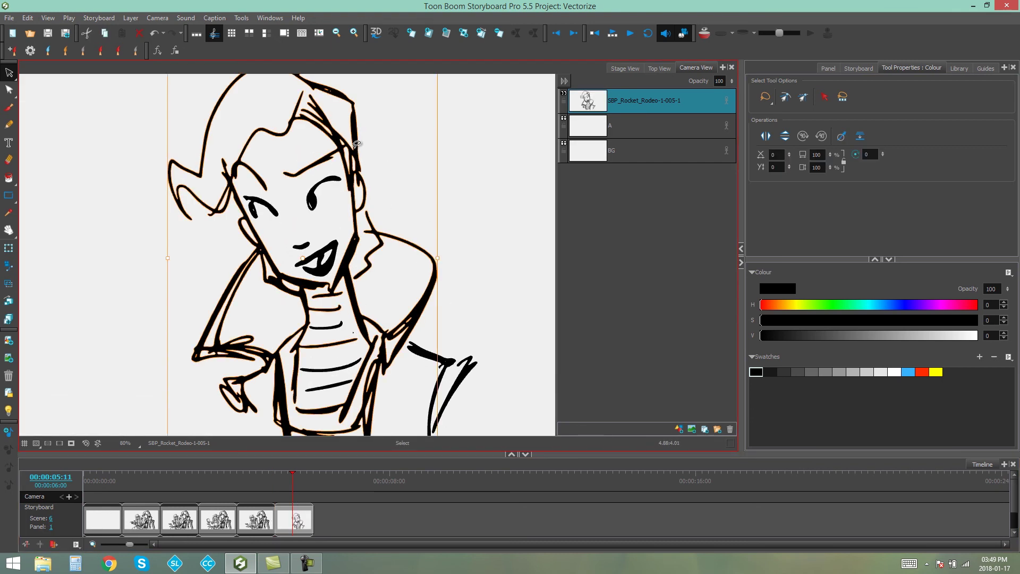
{"action": "key", "text": "ctrl+a"}
{"action": "left_click", "coordinate": [243, 135]}
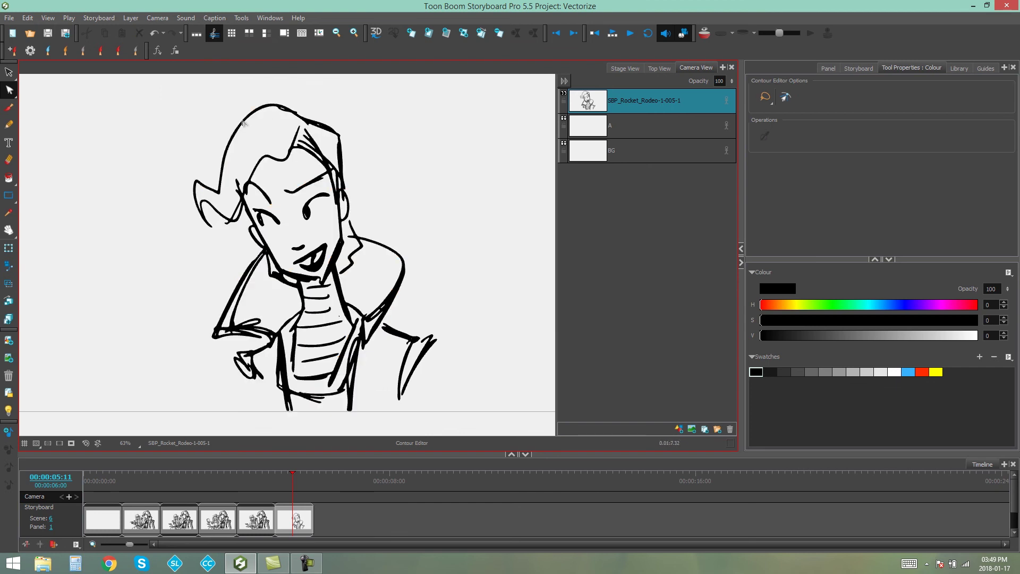
Try pulling the character's hair outline outward with the Contour Editor, and undo the change
{"action": "left_click", "coordinate": [243, 122]}
{"action": "mouse_move", "coordinate": [243, 122]}
{"action": "left_mouse_down"}
{"action": "mouse_move", "coordinate": [239, 113]}
{"action": "mouse_move", "coordinate": [208, 142]}
{"action": "left_mouse_up"}
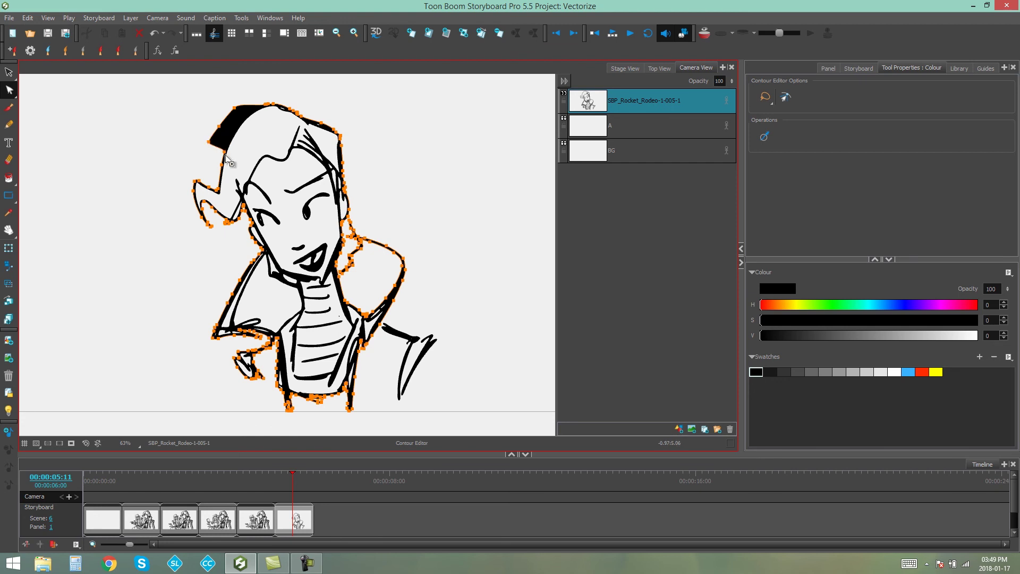
{"action": "key", "text": "ctrl+z"}
{"action": "scroll", "coordinate": [448, 176], "scroll_direction": "down", "scroll_amount": 1}
{"action": "mouse_move", "coordinate": [448, 175]}
{"action": "left_mouse_down"}
{"action": "mouse_move", "coordinate": [432, 198]}
{"action": "mouse_move", "coordinate": [438, 186]}
{"action": "left_mouse_up"}
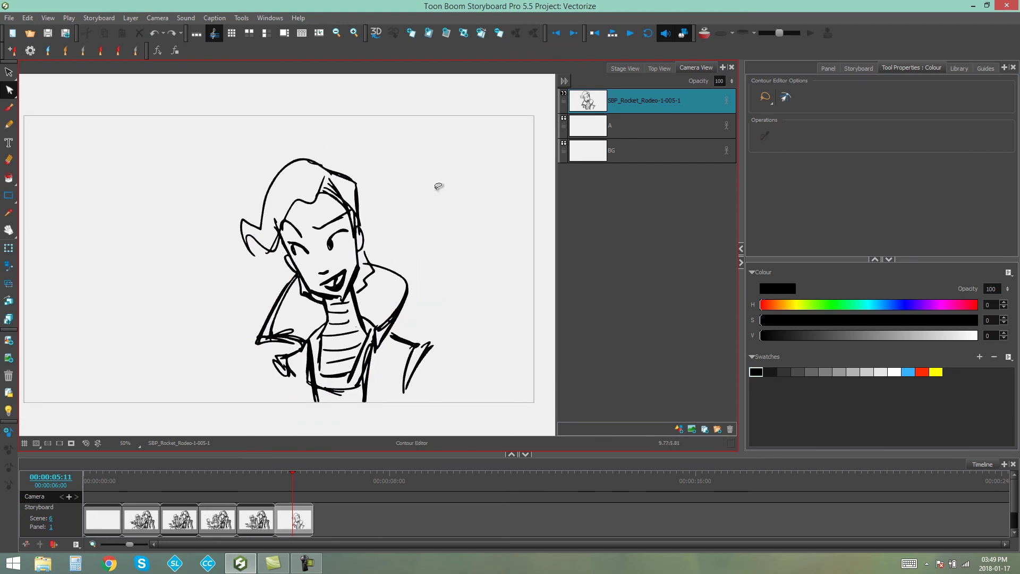